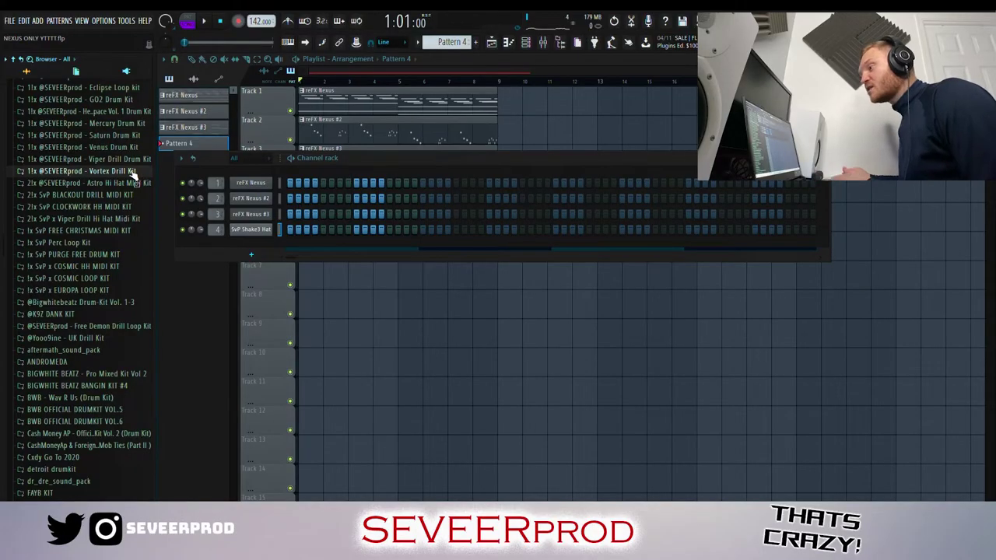
Load a hi-hat MIDI pattern from the Vortex Drill Kit's MIDI KIT onto the SvP Shake3 Hat channel and play it.
click(133, 172)
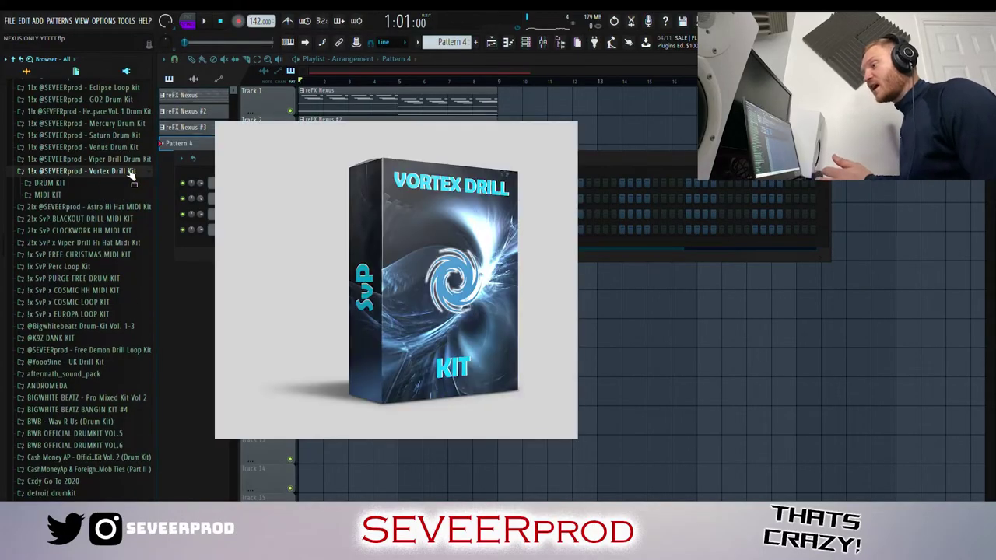
click(62, 196)
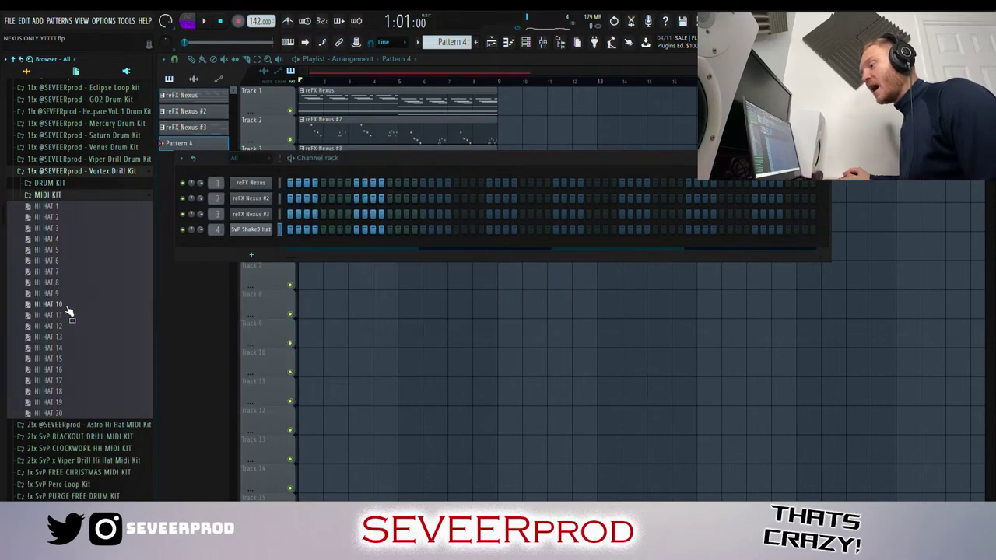
drag(230, 257, 260, 239)
click(293, 234)
key(space)
click(121, 172)
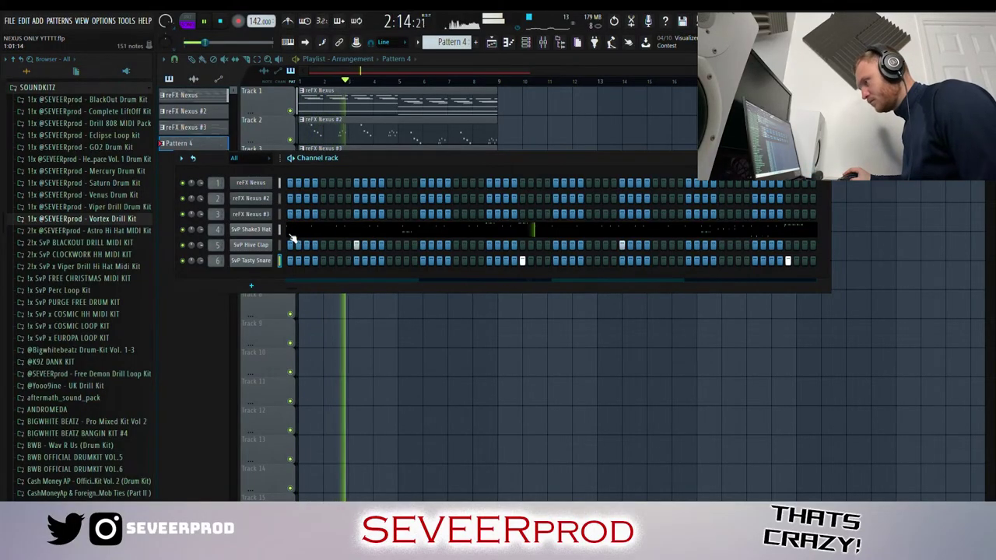
Repeat the first four bars' SvP Hive Clap and SvP Tasty Snare hits across bars 5 to 8.
key(F7)
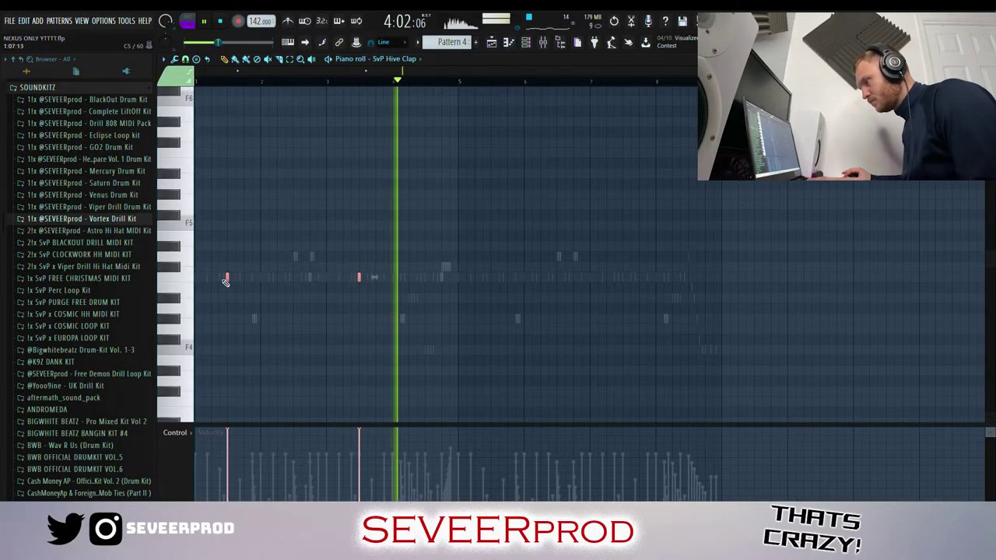
drag(266, 282, 498, 282)
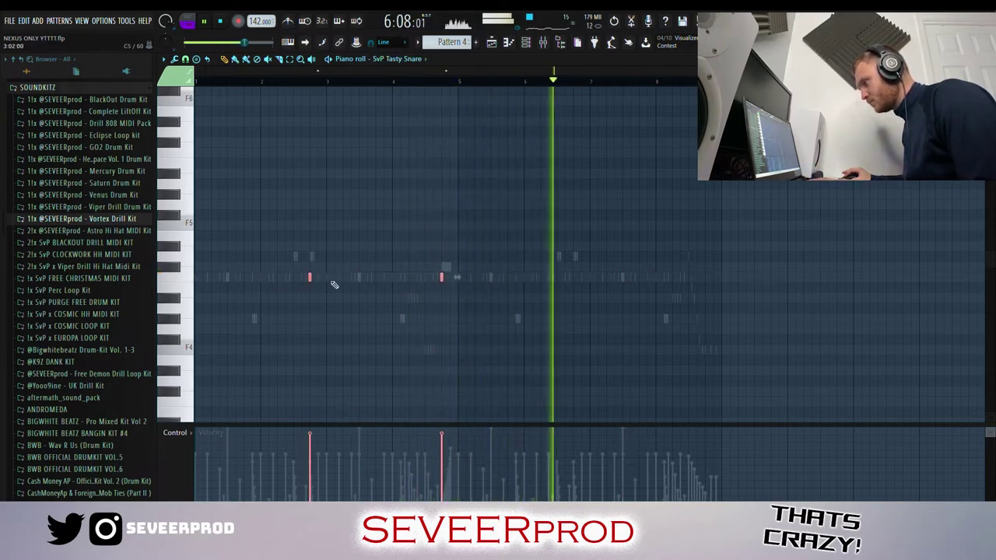
drag(321, 286, 711, 286)
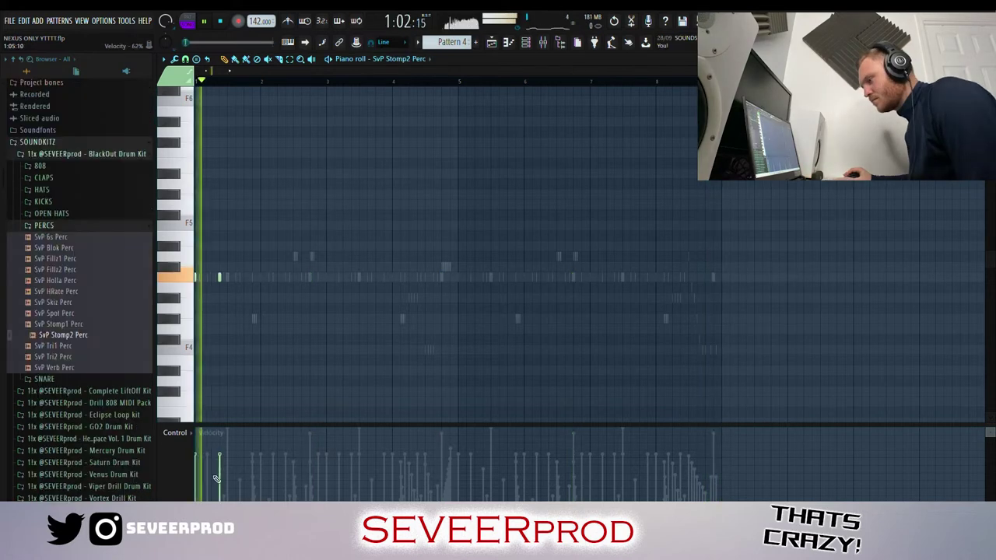
Copy the two SvP Stomp2 Perc hits from bar 1 to bar 7, add a softer third hit, and collapse the BlackOut Drum Kit.
click(602, 284)
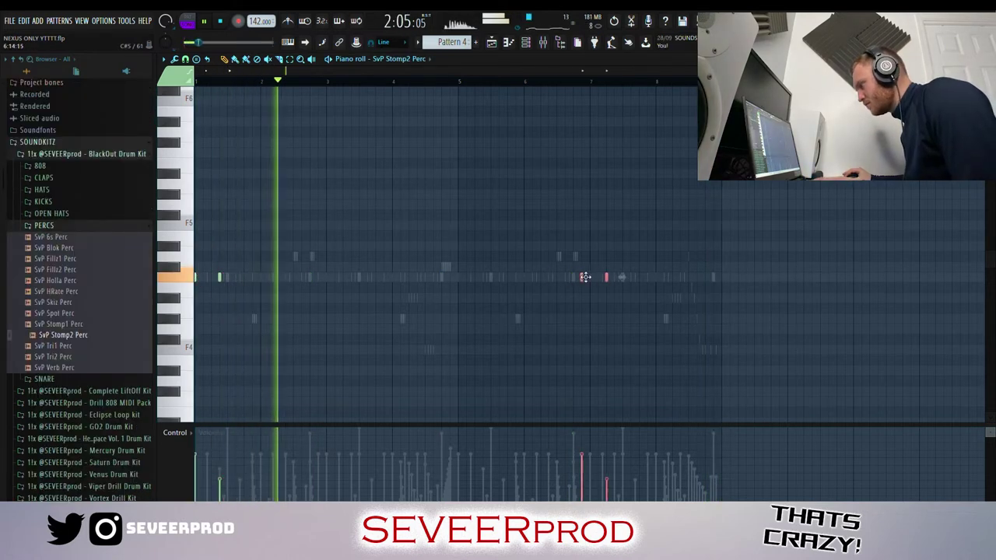
click(635, 280)
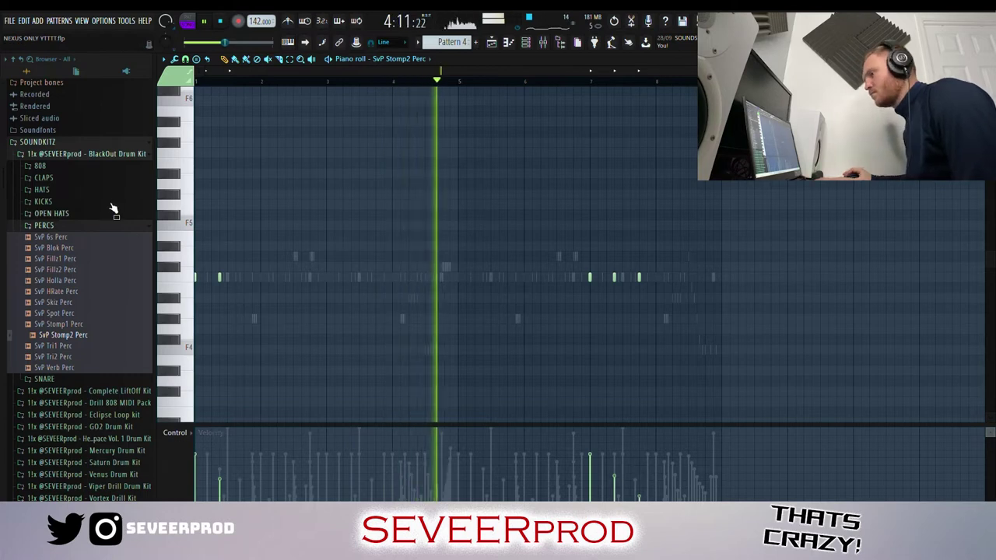
click(86, 154)
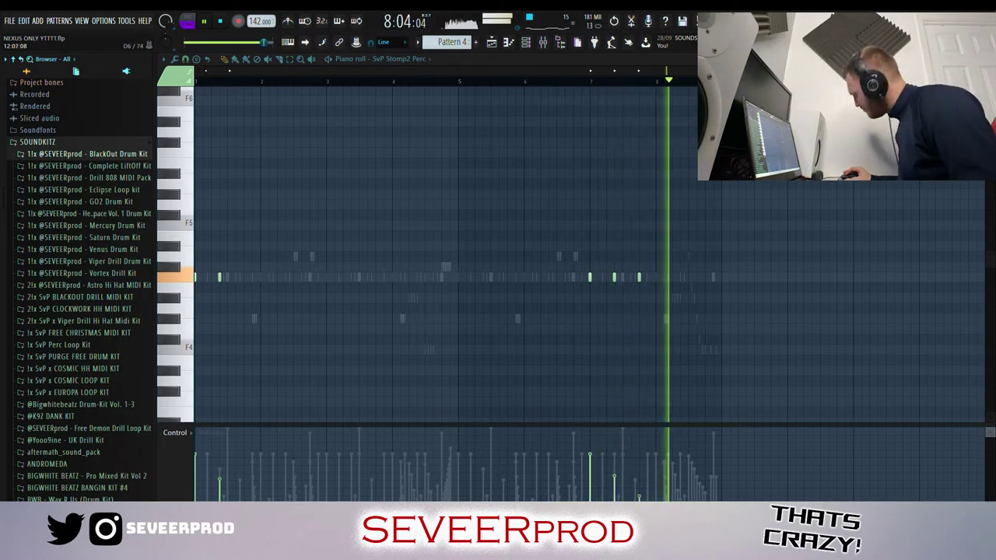
Lower the velocity of the second SvP Skiz Perc hit in bar 5.
key(Down)
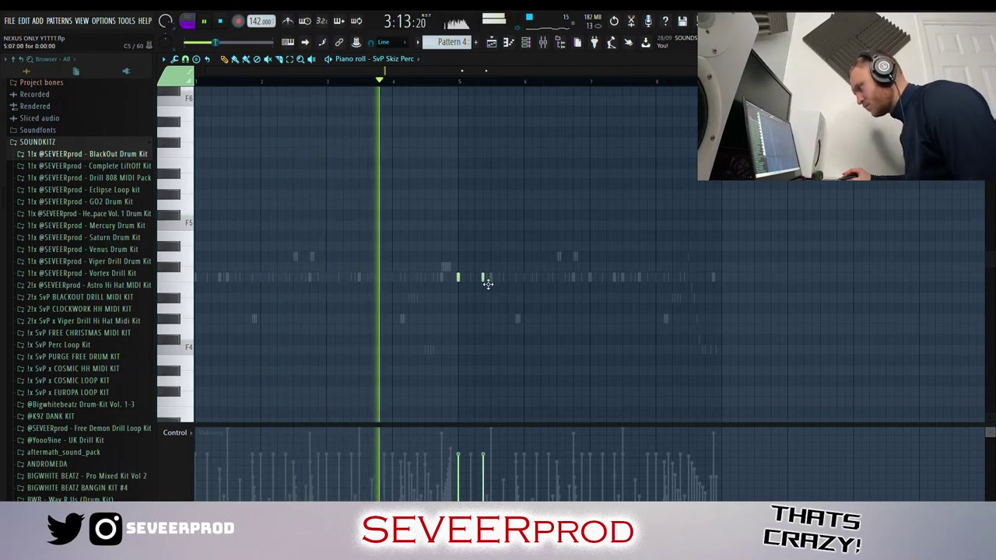
click(487, 488)
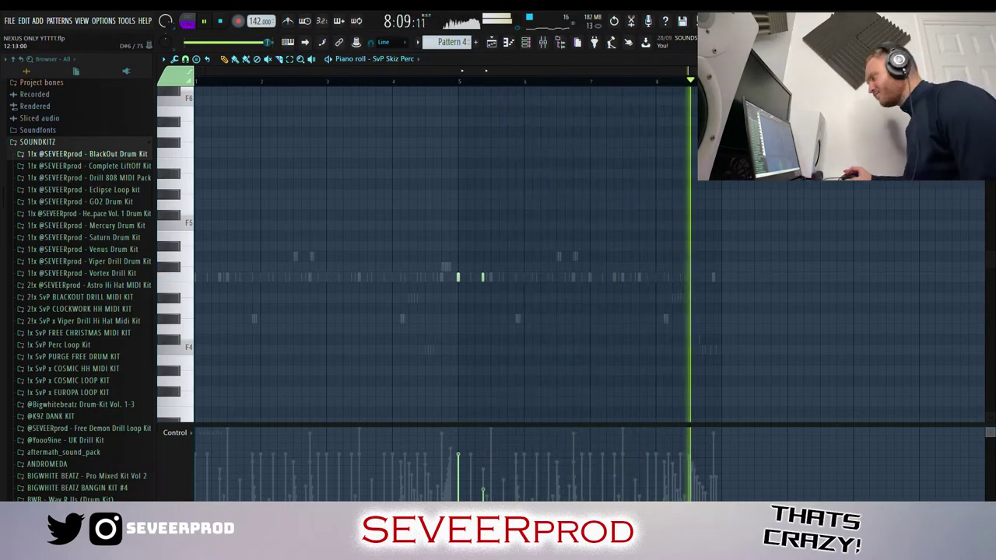
Place pairs of SvP Szn OH open-hat hits in bars 1 and 5.
double_click(211, 278)
click(483, 289)
drag(483, 294, 479, 278)
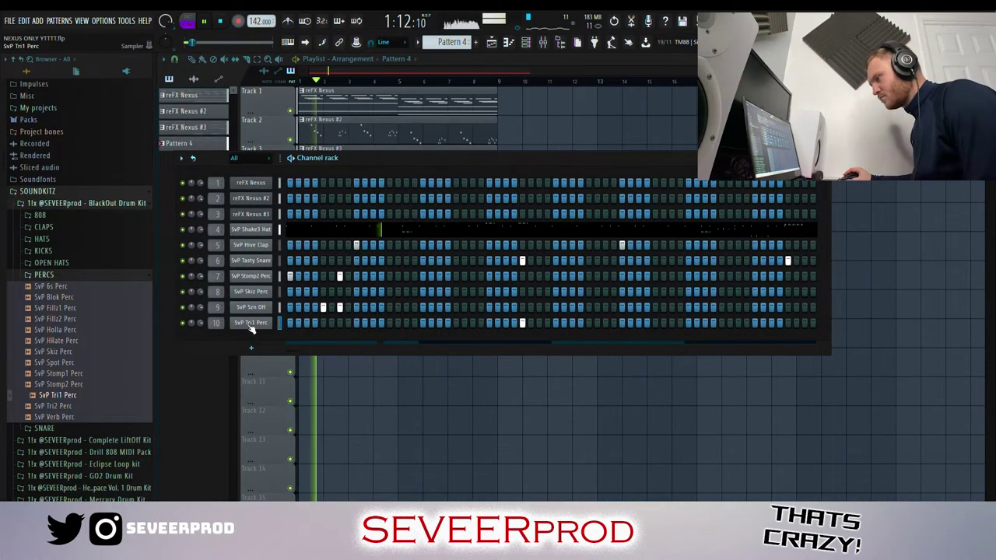
Repeat the SvP Tri1 Perc hit from bar 2 in bar 6 of the piano roll.
click(250, 324)
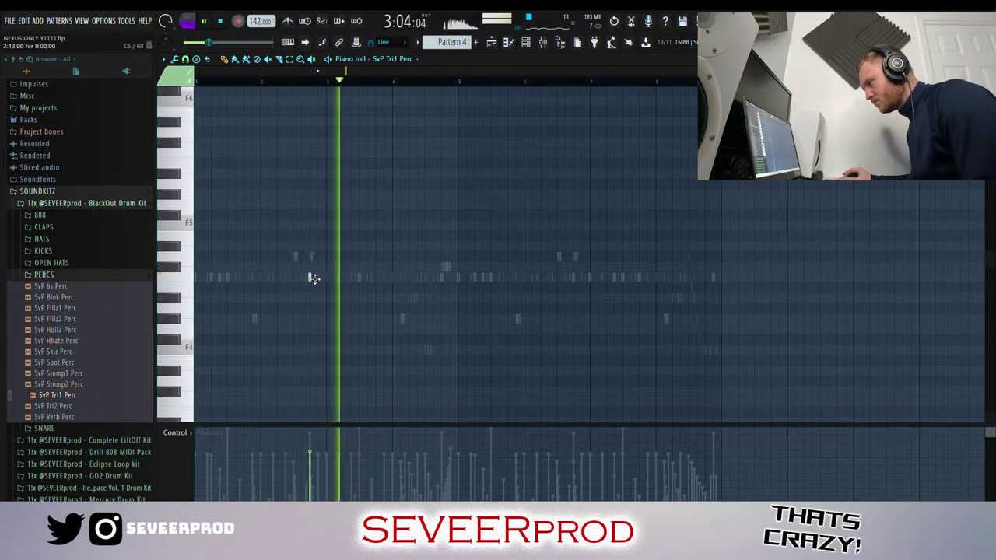
click(578, 276)
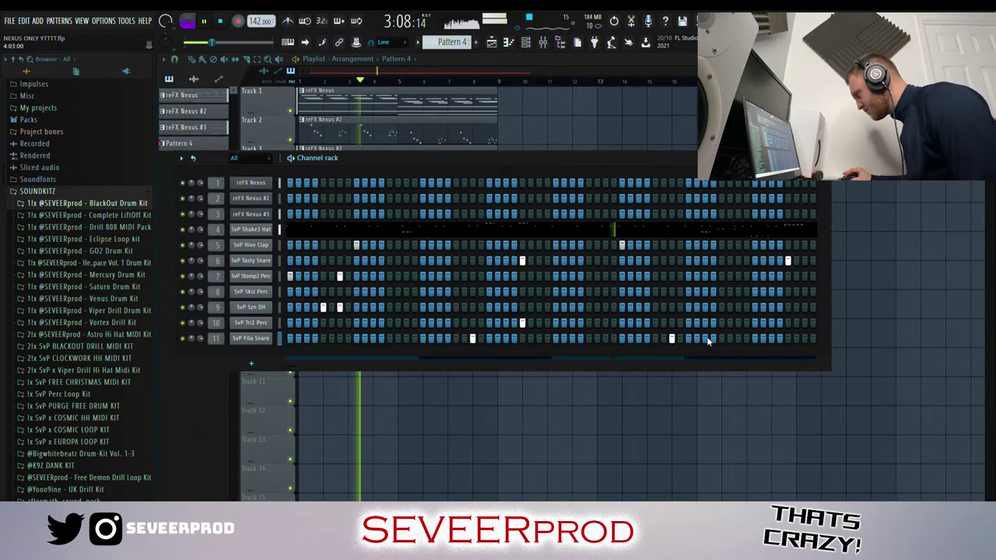
Copy the three SvP Fila Snare hits from bars 2 to 4 into matching positions in bars 6 to 8.
key(F7)
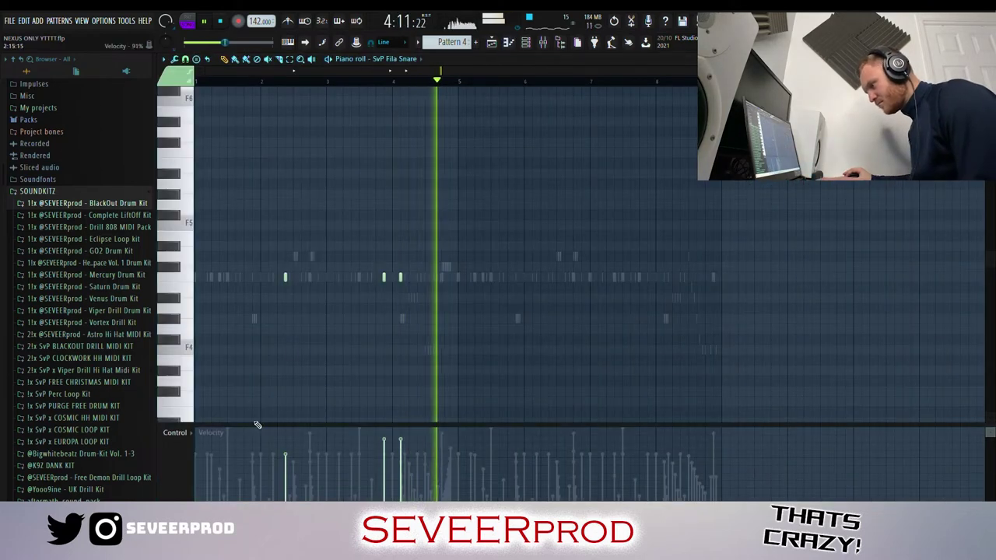
drag(438, 300, 216, 272)
key(ctrl+b)
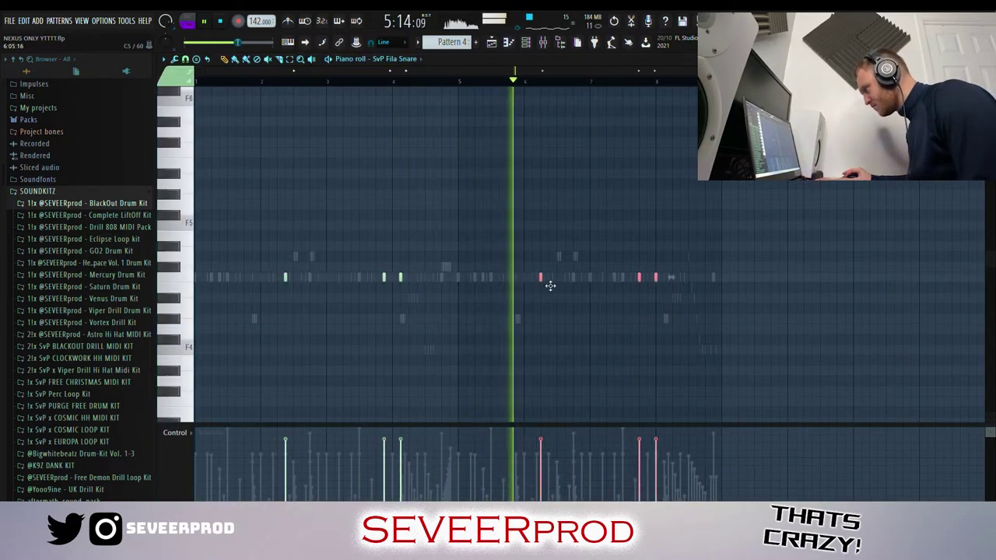
click(667, 284)
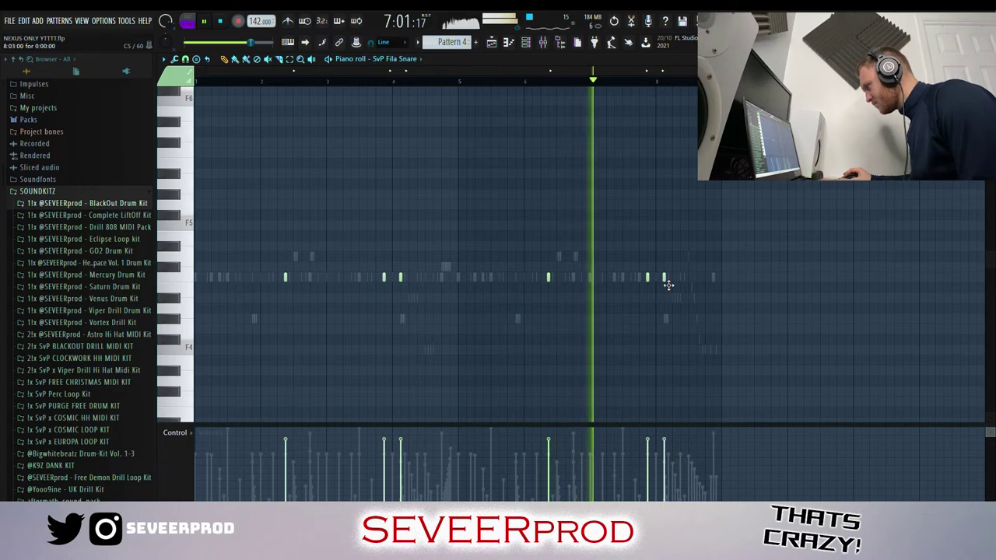
click(705, 277)
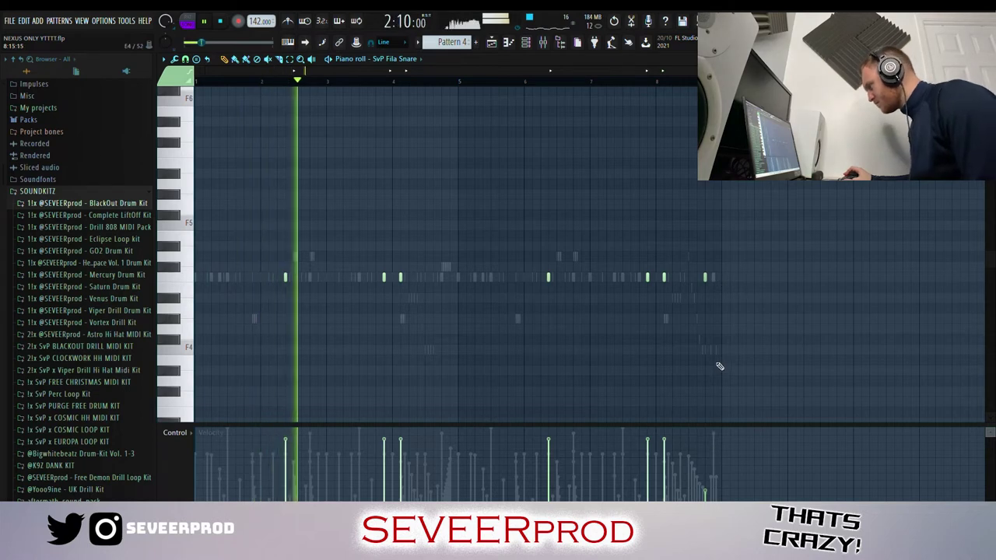
scroll(708, 459, up, 2)
right_click(700, 282)
scroll(717, 272, down, 2)
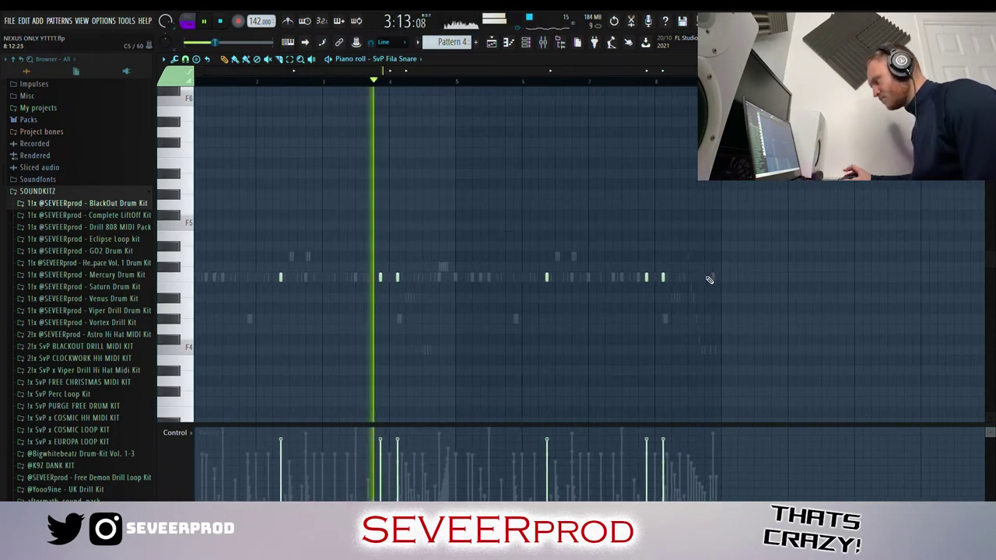
scroll(793, 238, up, 1)
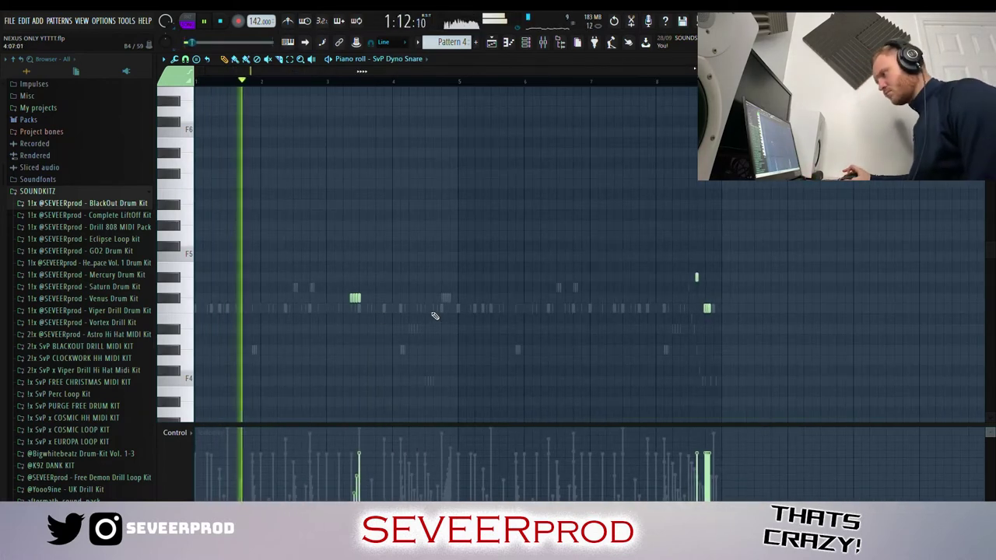
scroll(926, 192, up, 1)
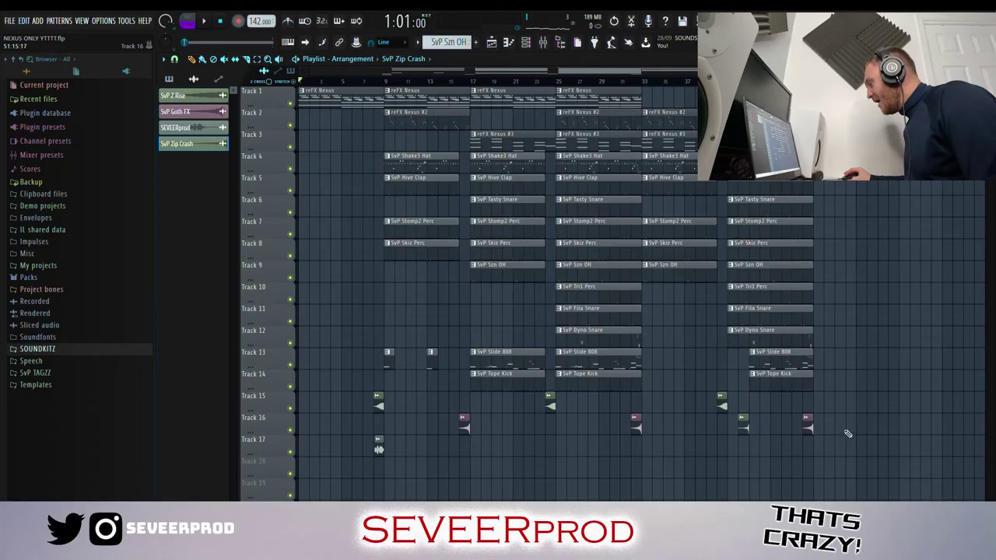
drag(739, 427, 345, 395)
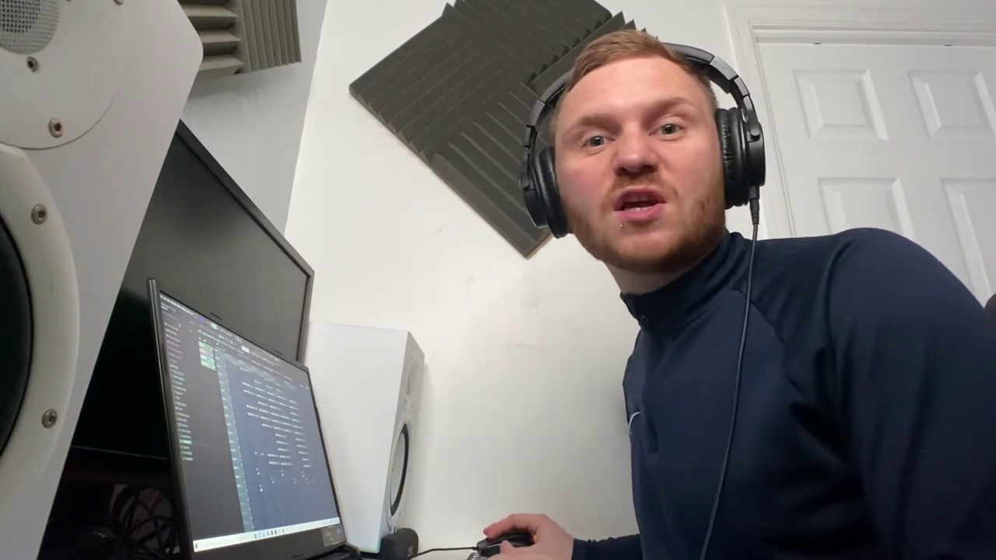
Lower the velocities of the SvP Fillz1 Perc hits in the piano roll.
drag(418, 498, 348, 440)
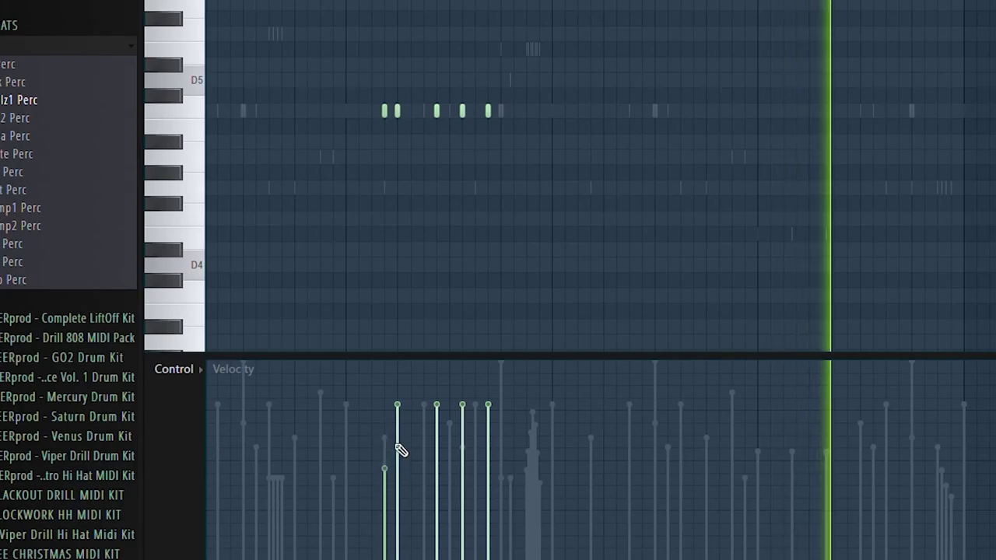
mouse_move(400, 451)
mouse_down()
mouse_move(441, 462)
mouse_move(470, 440)
mouse_move(499, 449)
mouse_up()
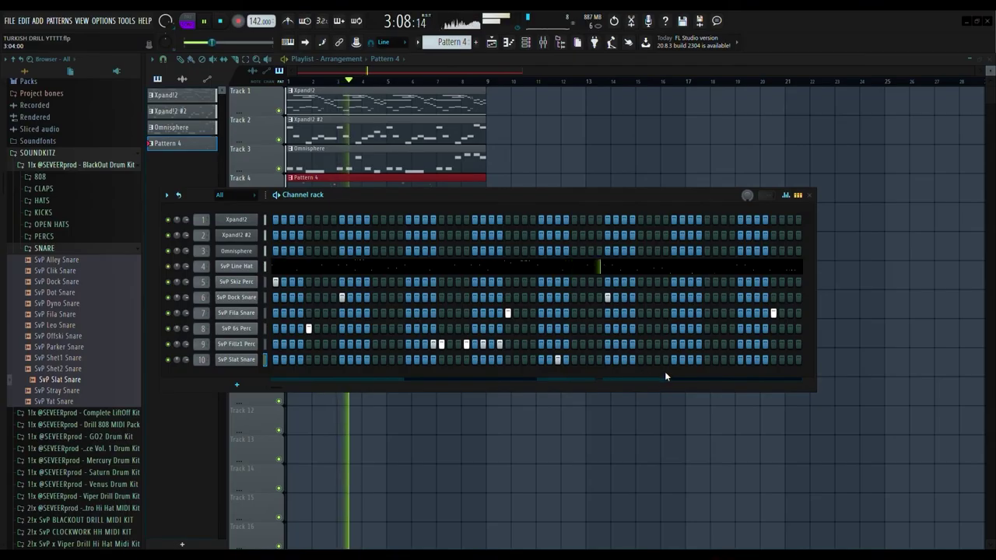